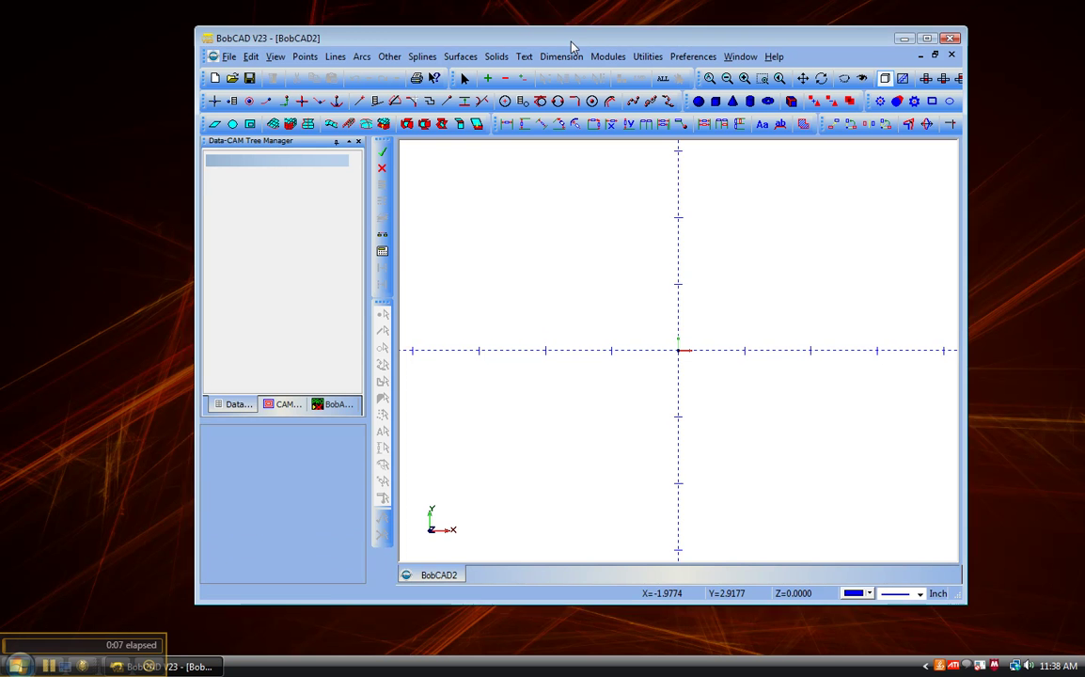
Review the license details, checking the serial number and customer ID fields, then close them.
drag(571, 41, 544, 50)
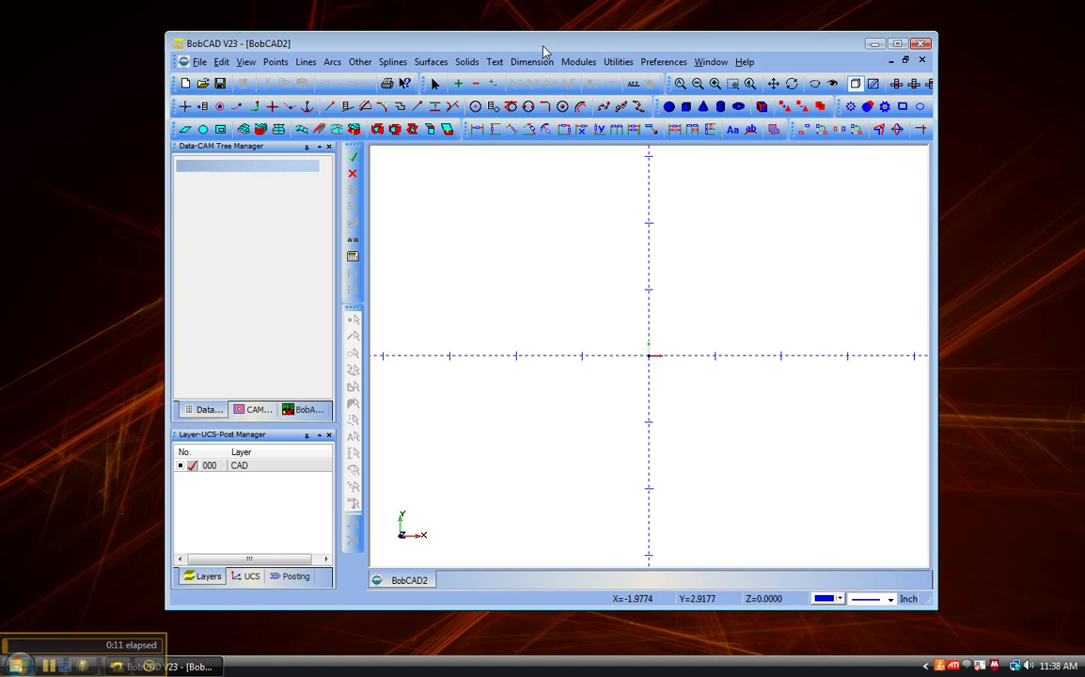
click(744, 62)
click(769, 129)
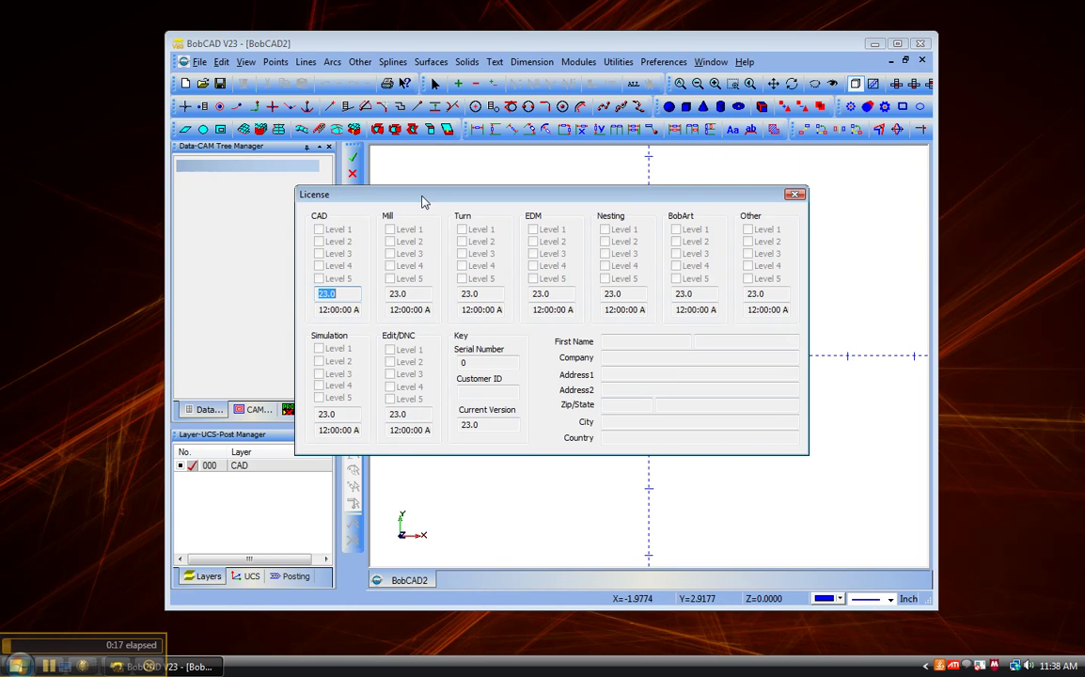
drag(424, 200, 489, 188)
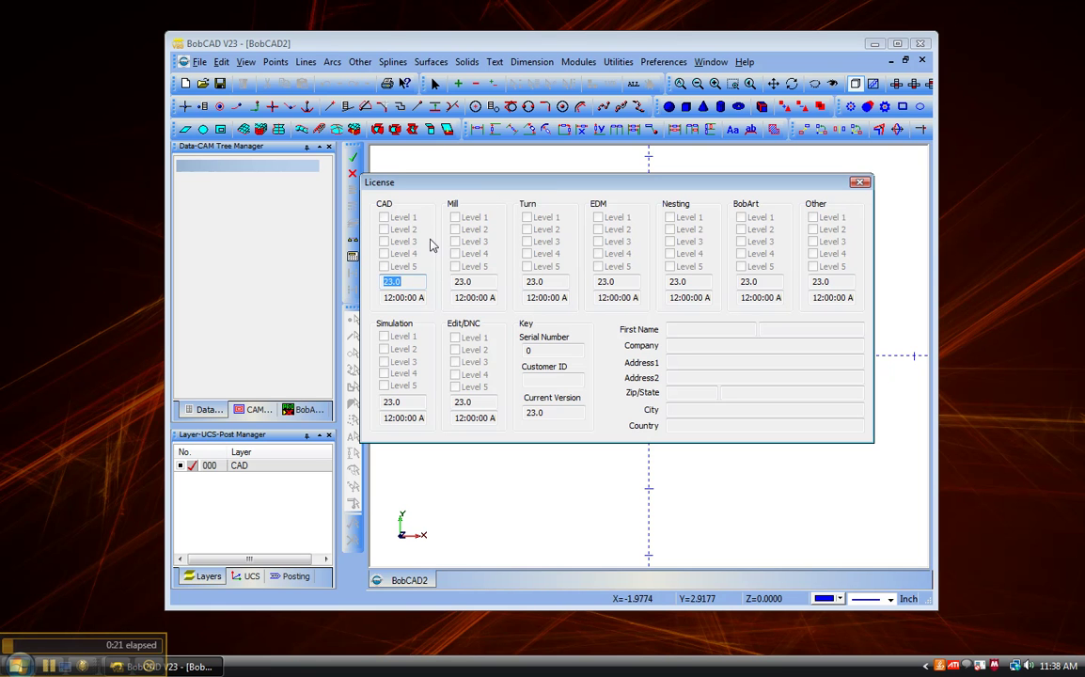
click(555, 352)
click(552, 380)
click(860, 182)
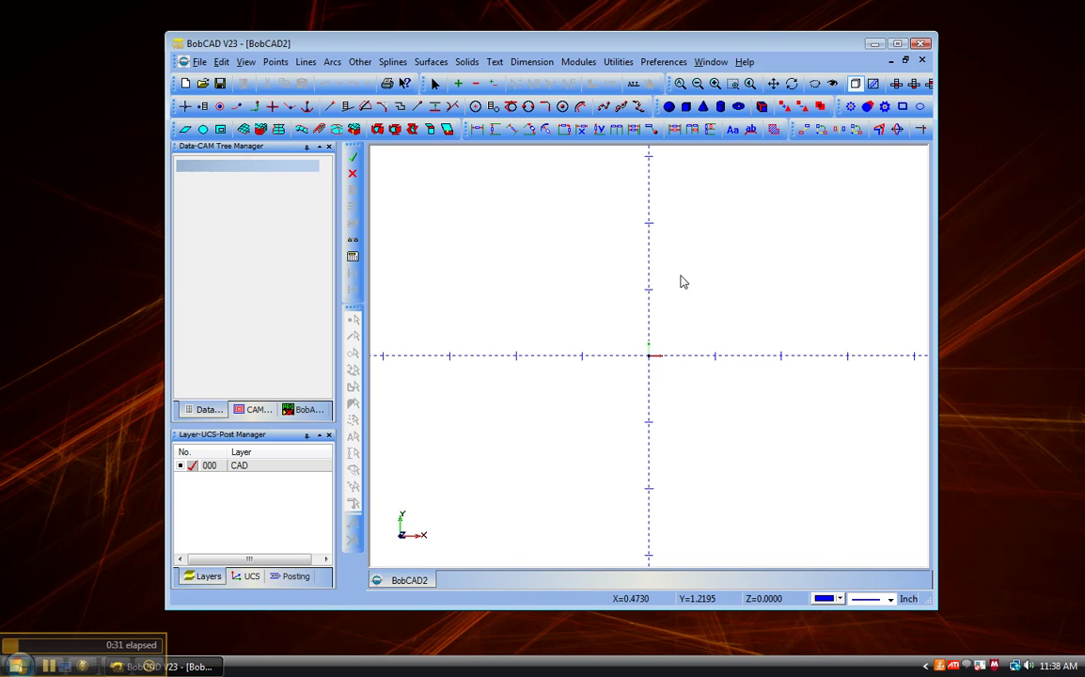
Save the empty drawing as BobCAD2.bbcd on the Desktop and dismiss the Demo Mode warning.
click(200, 61)
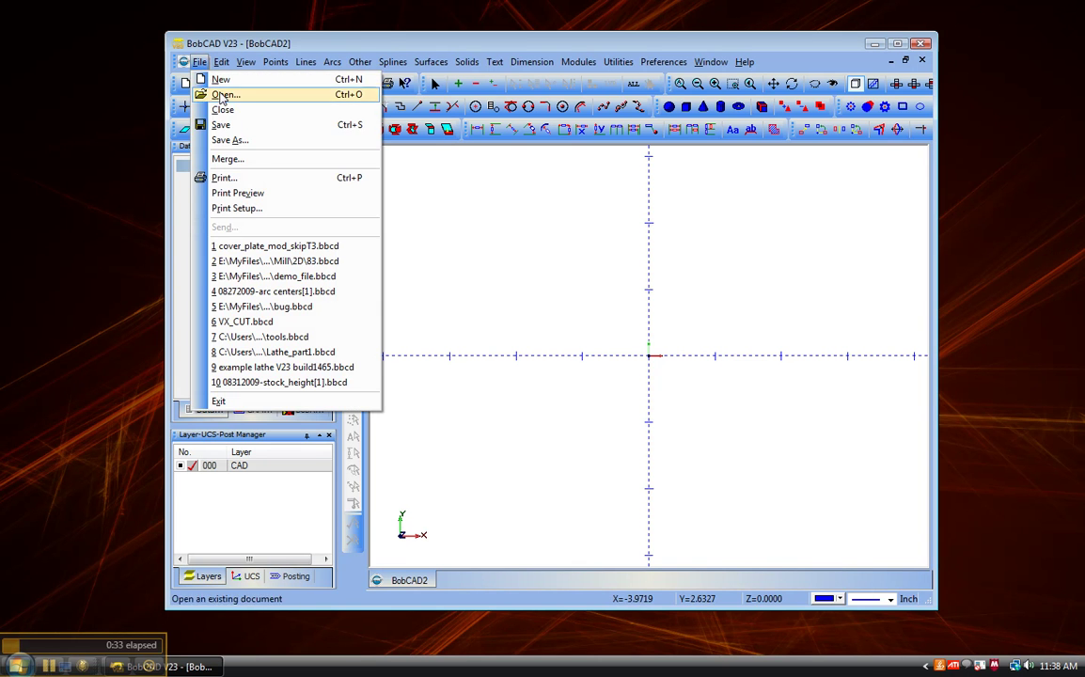
click(221, 124)
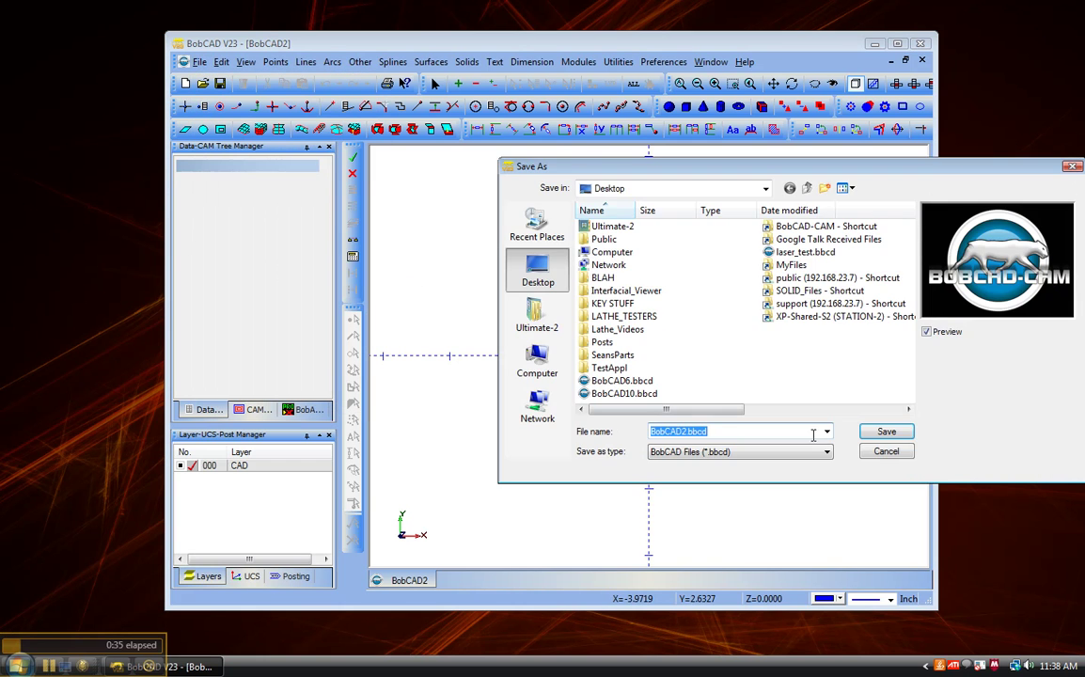
click(887, 436)
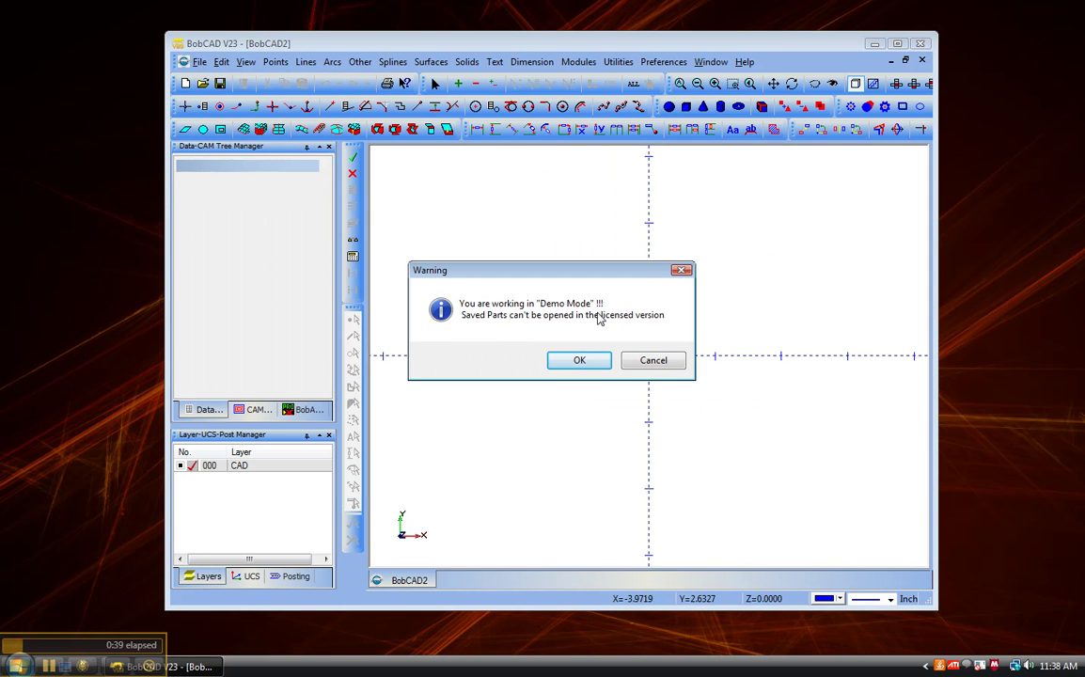
click(580, 362)
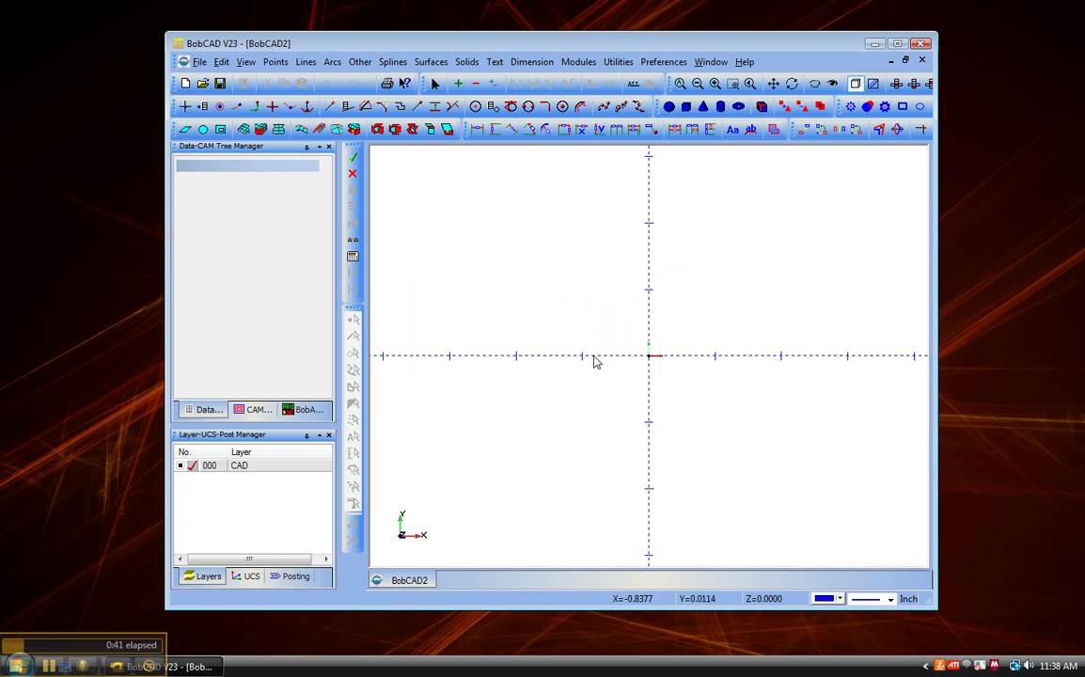
Close BobCAD and bring up Properties for the BobCAD-CAM V23 desktop shortcut.
click(922, 45)
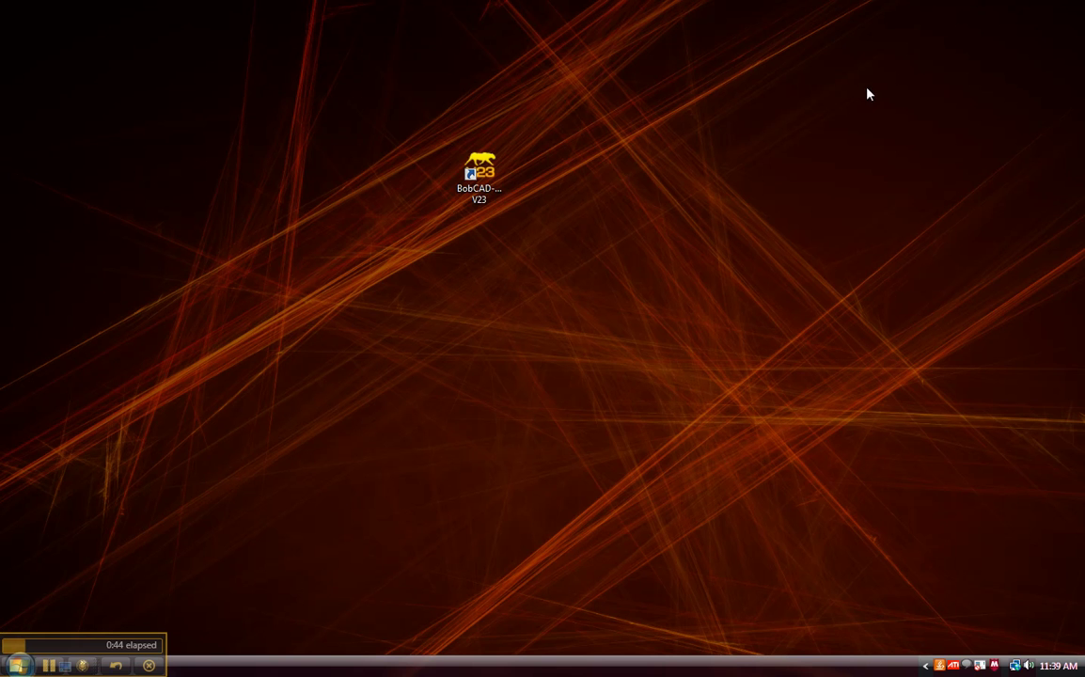
drag(476, 169, 532, 253)
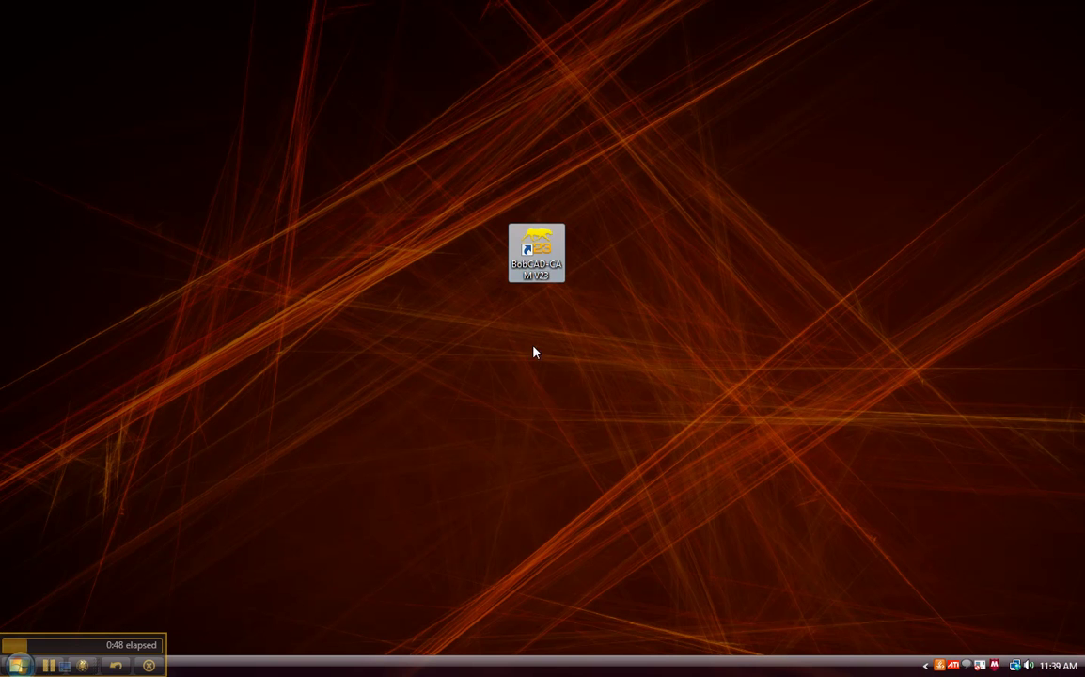
right_click(546, 251)
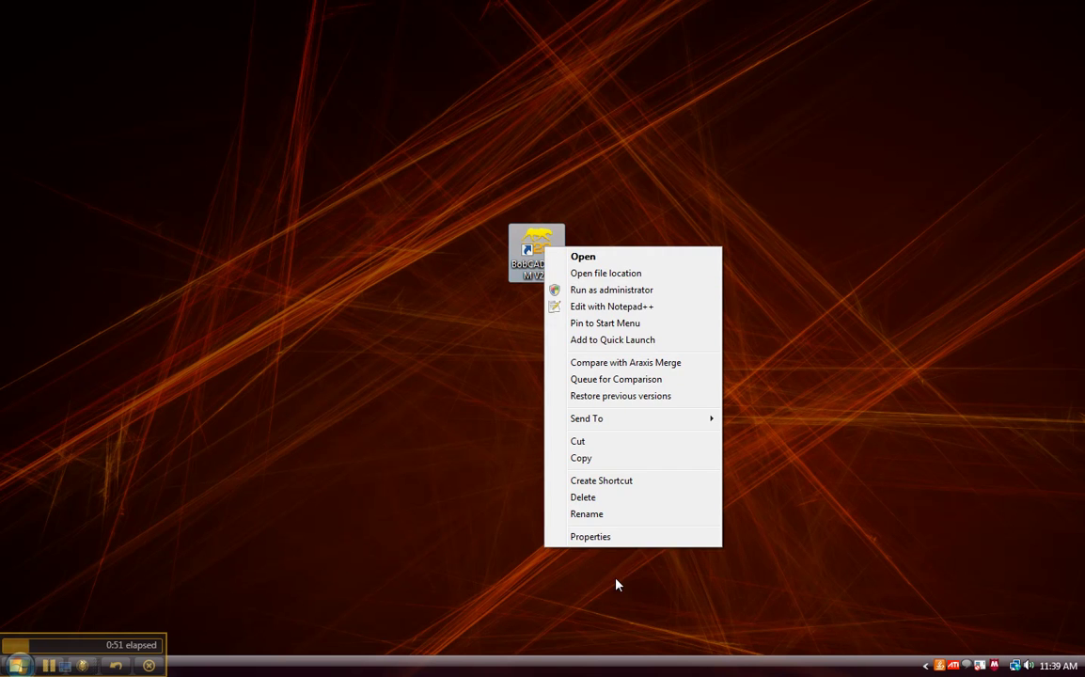
click(590, 537)
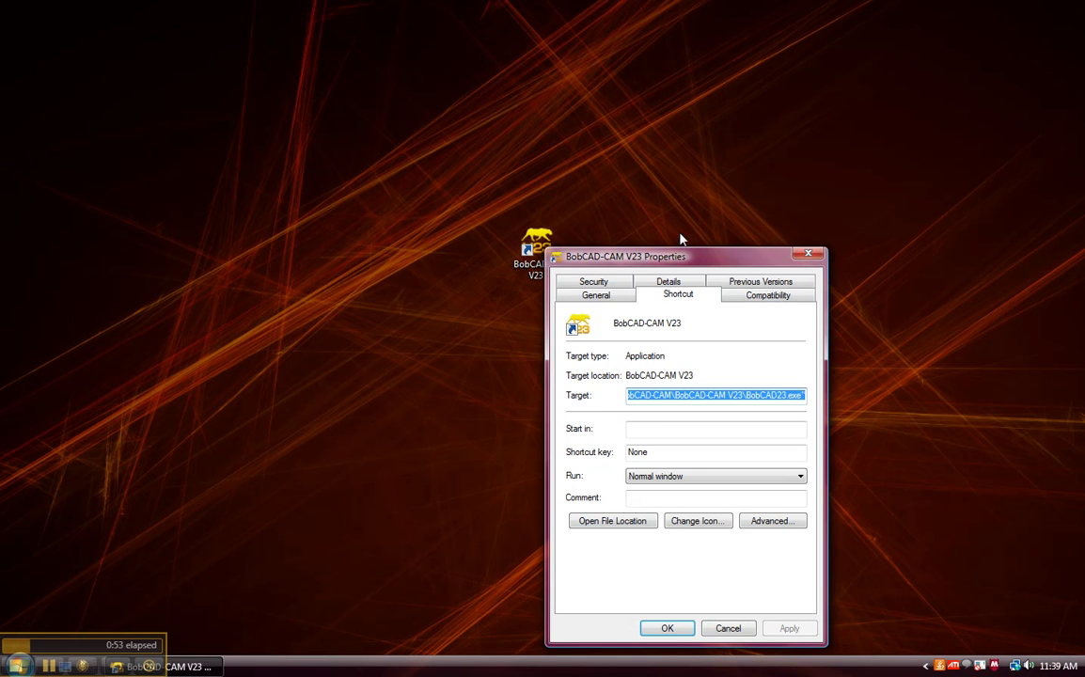
drag(683, 252, 537, 114)
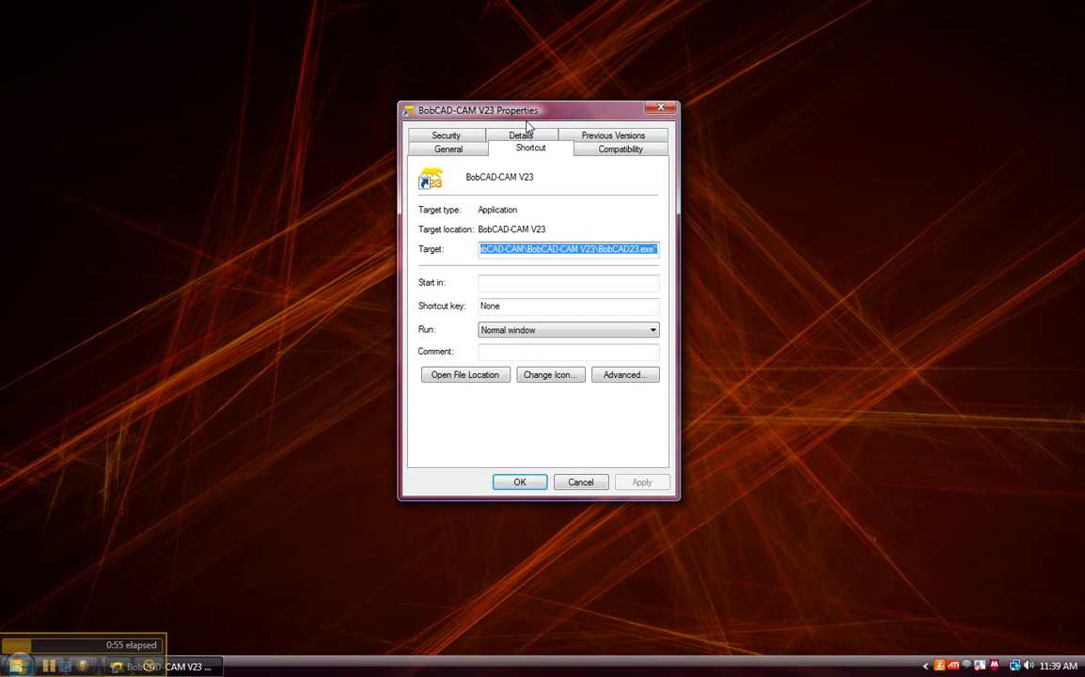
Apply Windows XP (Service Pack 2) compatibility, disabled visual themes and Run as administrator to the shortcut.
click(611, 152)
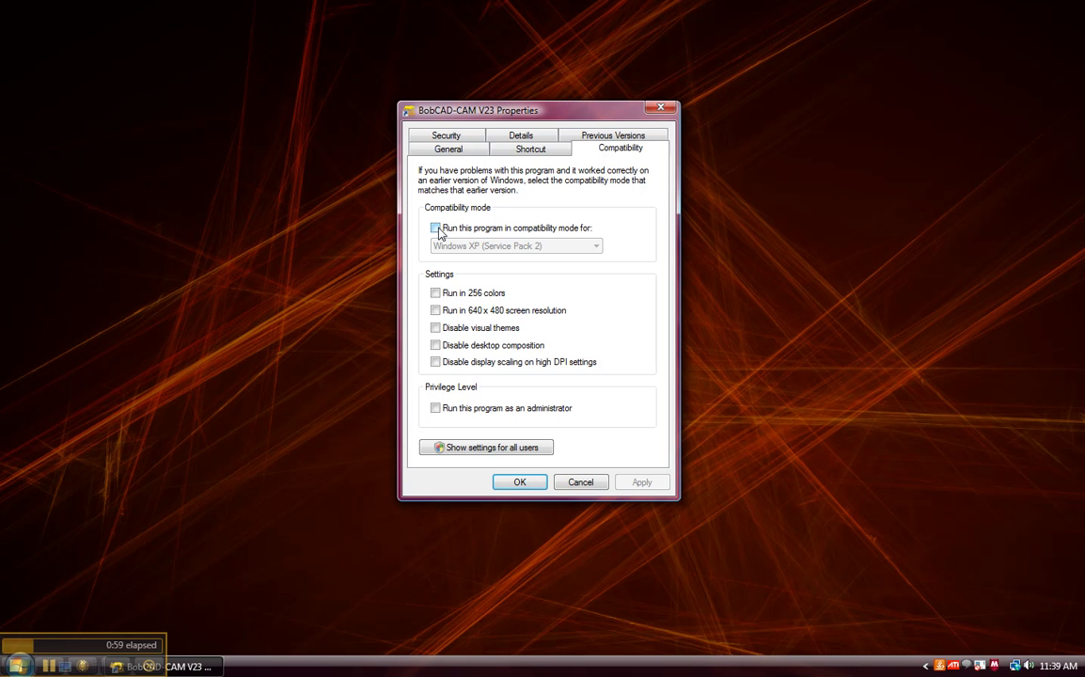
click(496, 230)
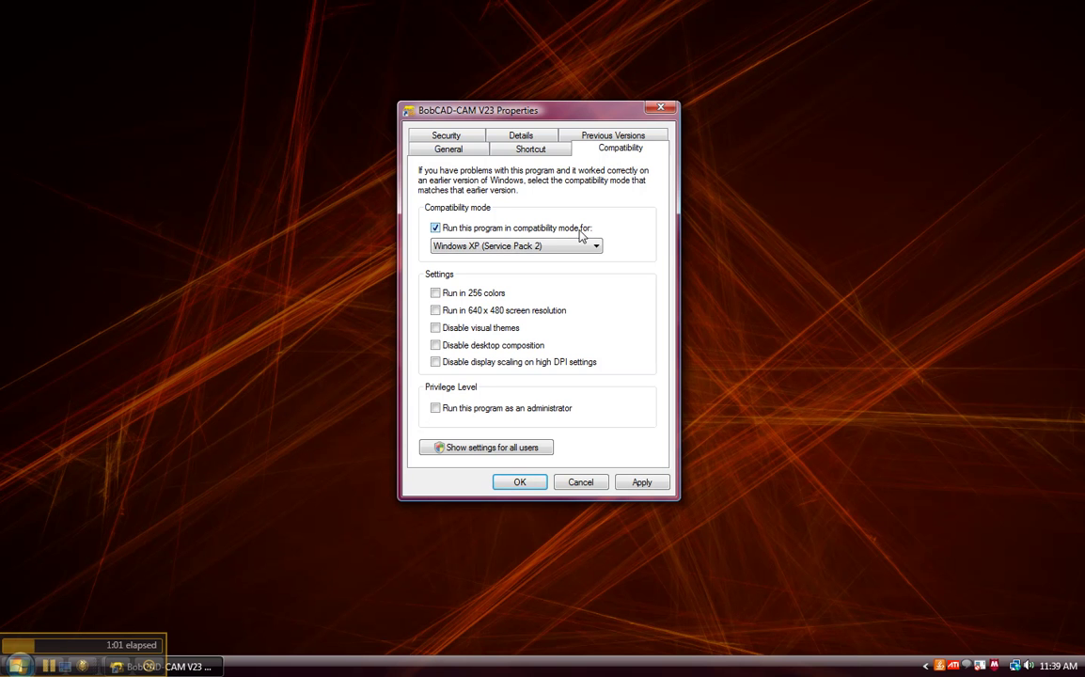
key(Tab)
click(644, 484)
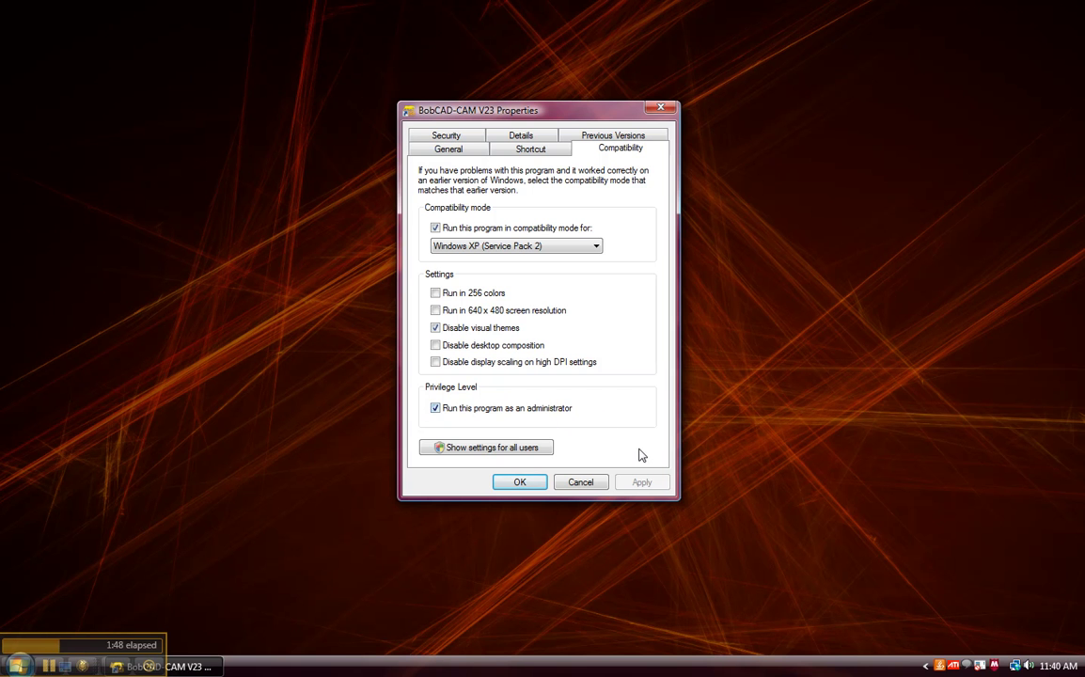
click(515, 482)
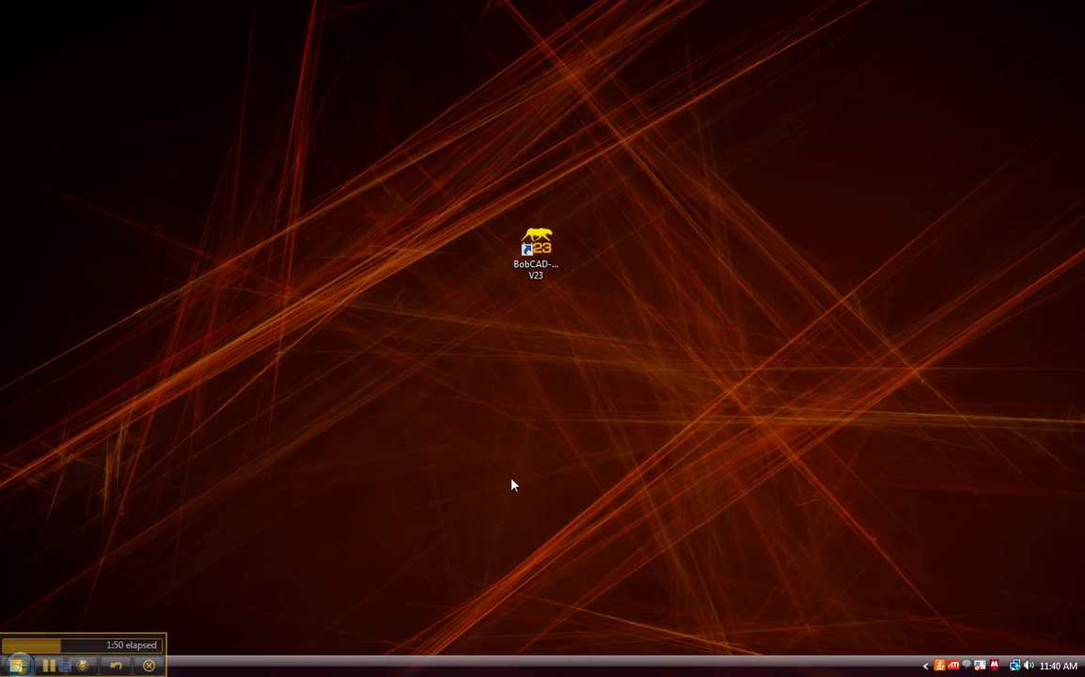
Relaunch BobCAD-CAM V23 and confirm Help > License now shows a serial number and version 23.0.
double_click(538, 248)
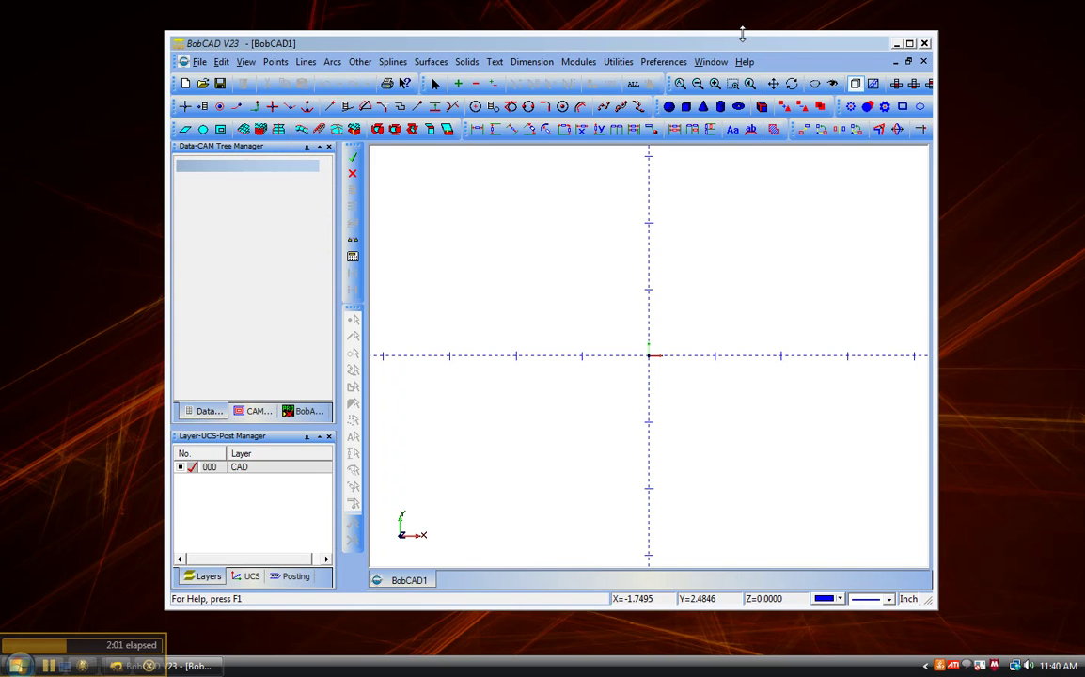
click(744, 62)
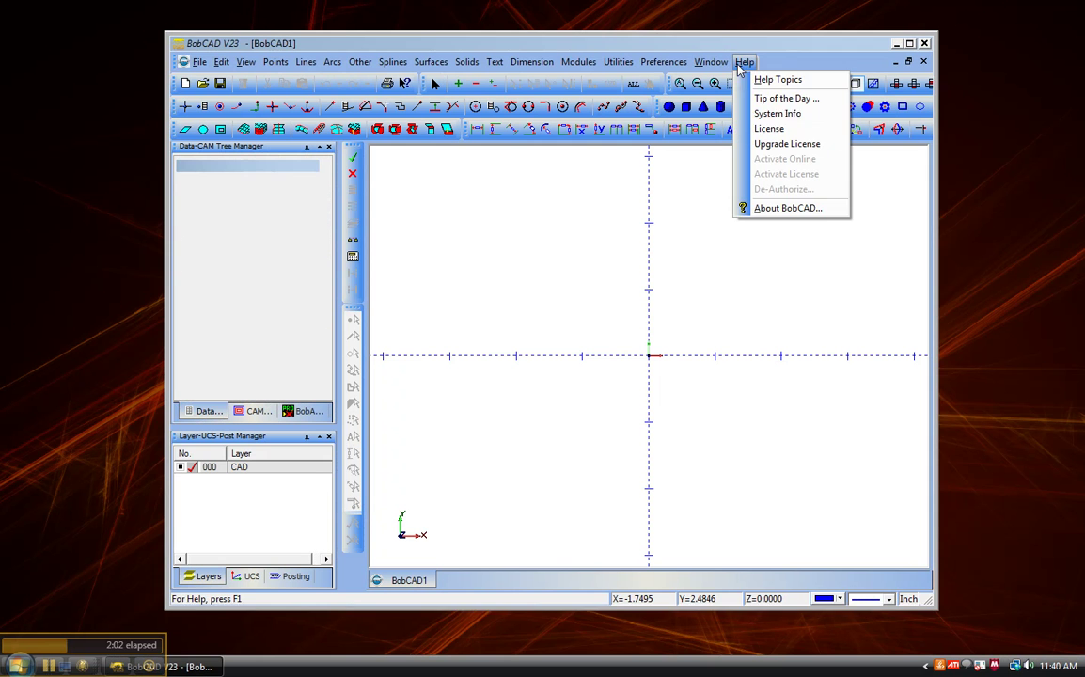
click(785, 129)
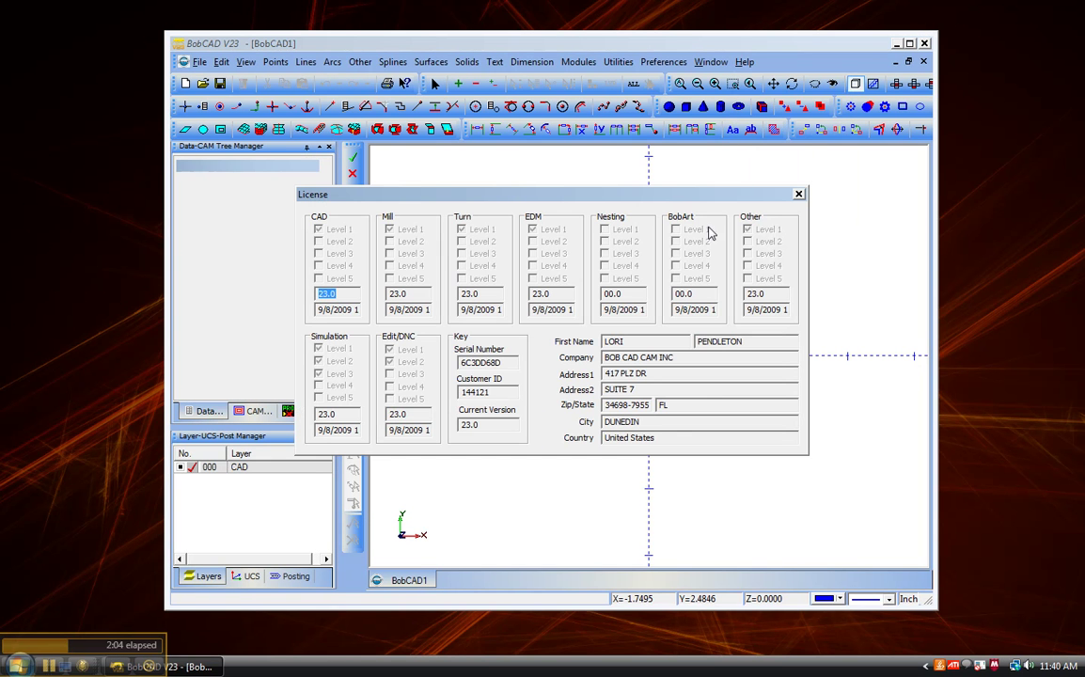
double_click(482, 363)
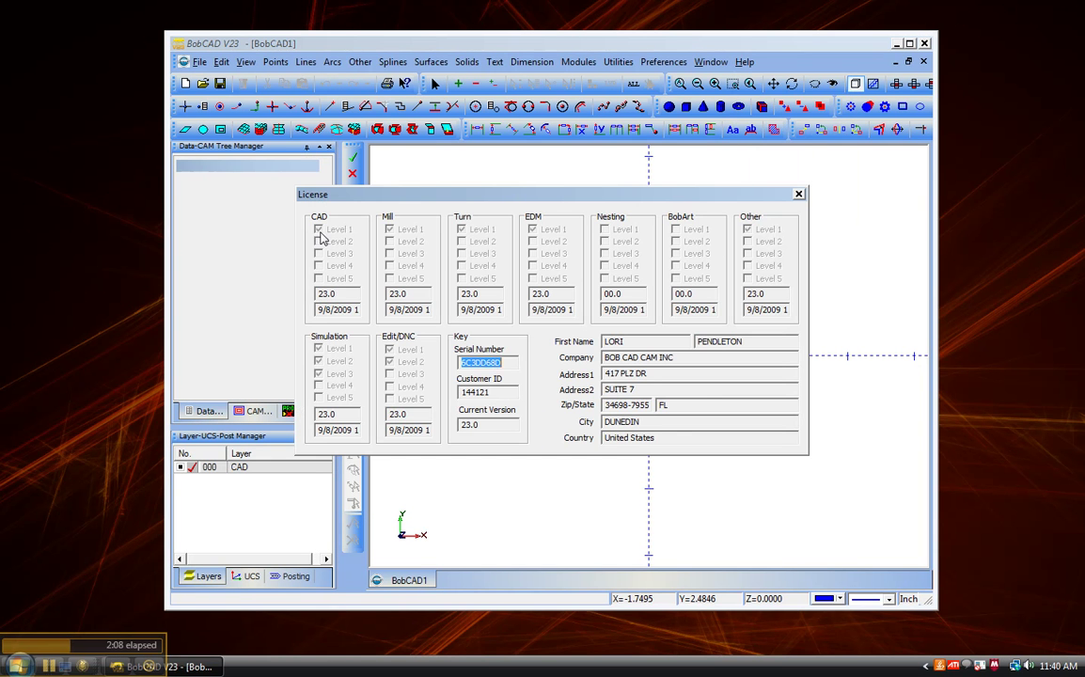
click(798, 195)
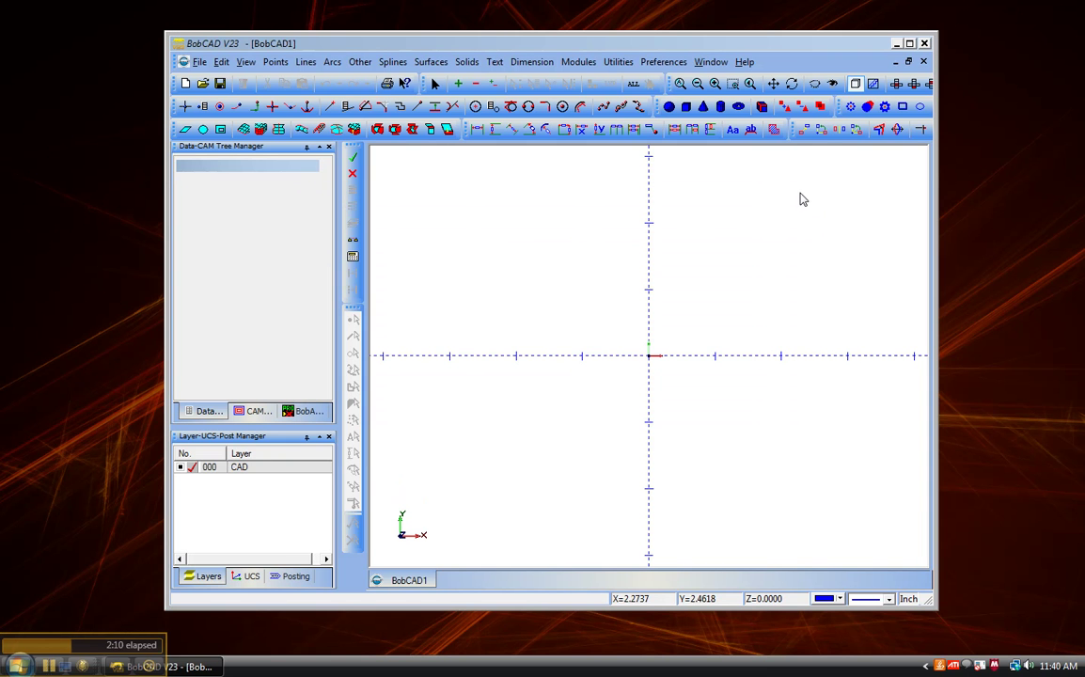
Exit BobCAD-CAM V23, answering No to saving changes to BobCAD1.
click(925, 44)
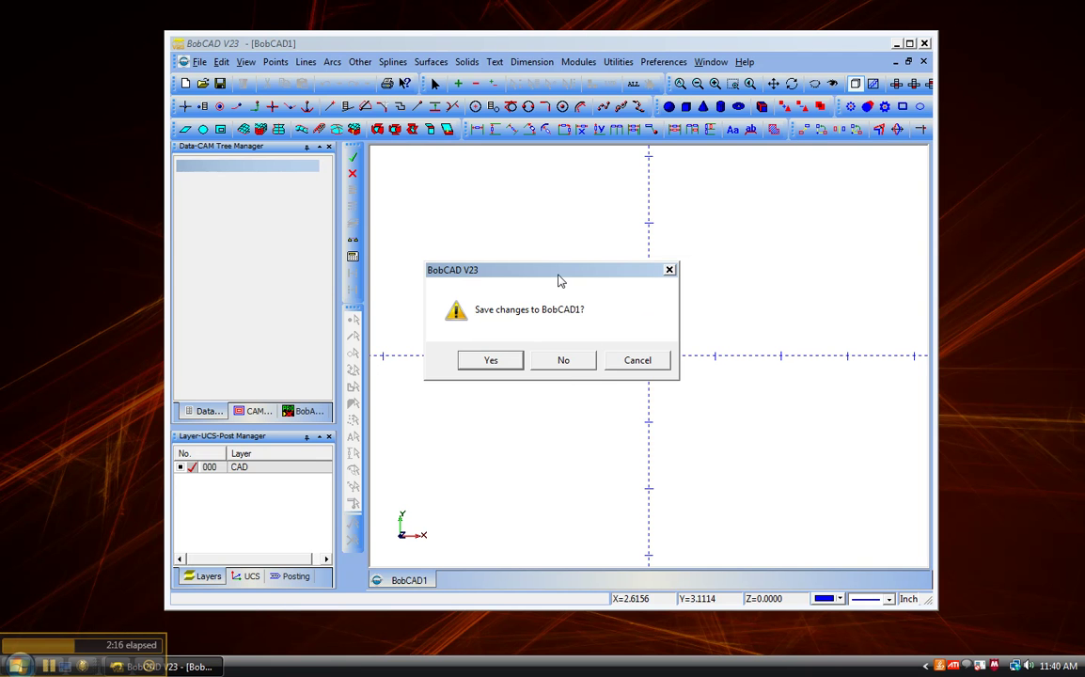
drag(559, 276, 613, 240)
click(618, 317)
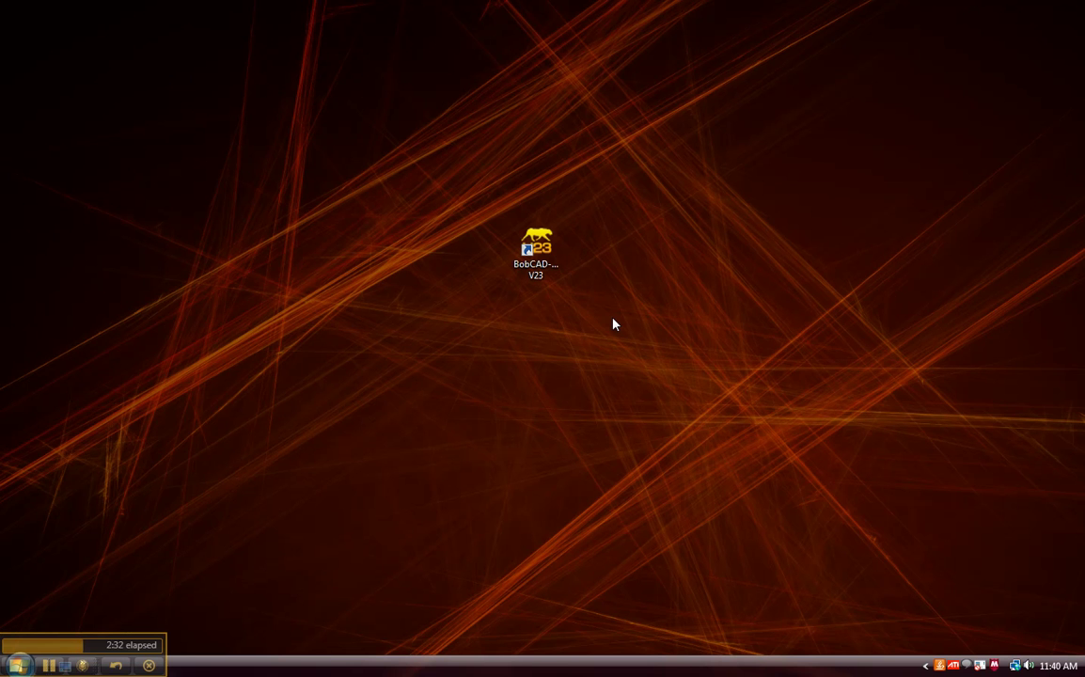
Go to Start > Control Panel and open User Accounts from the Classic View list.
key(super)
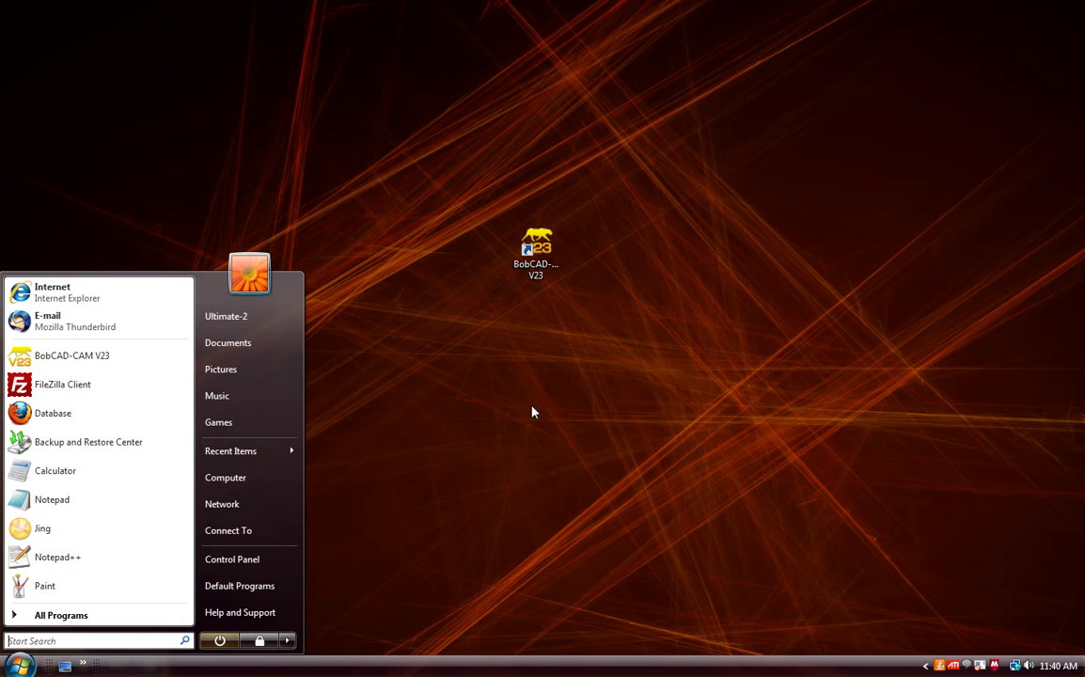
click(267, 568)
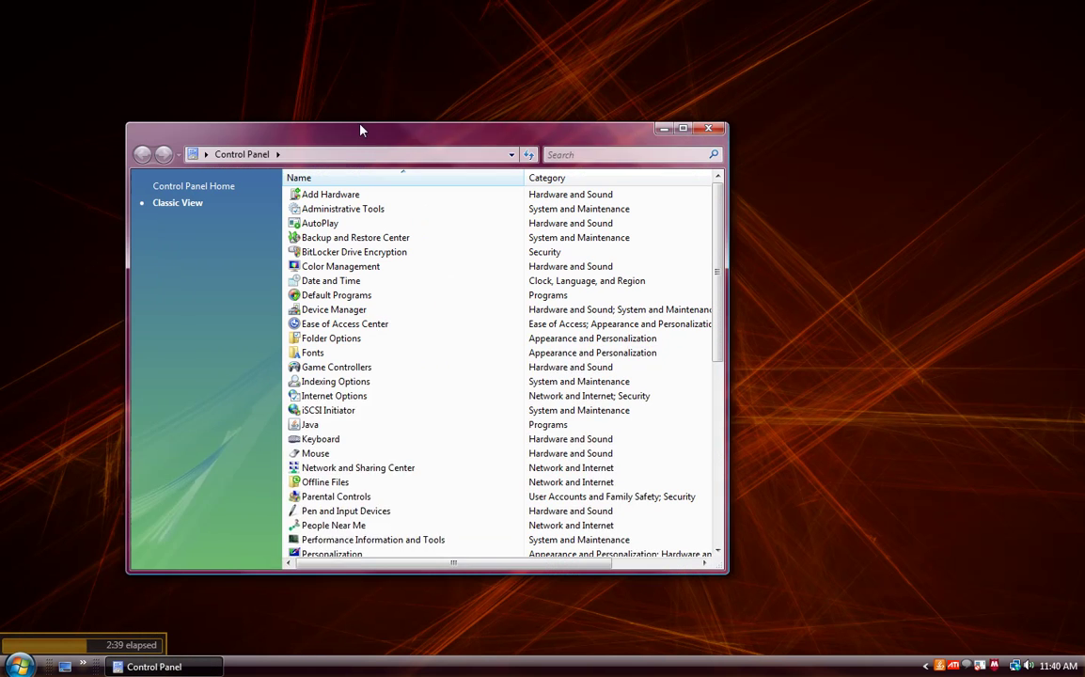
drag(358, 129, 438, 97)
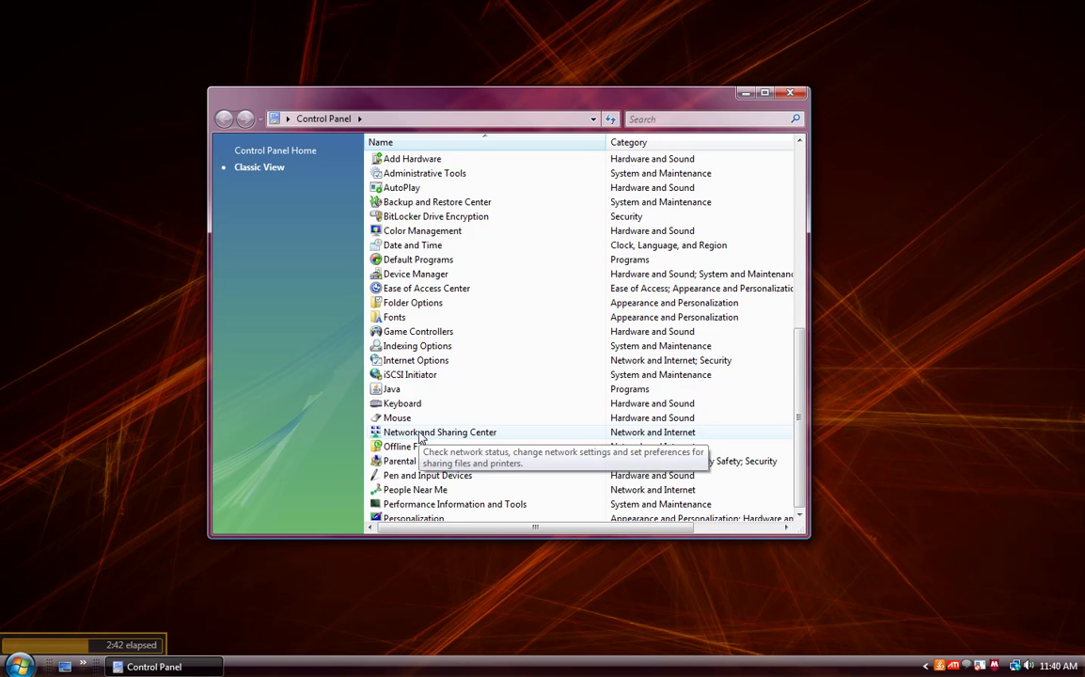
scroll(420, 435, down, 8)
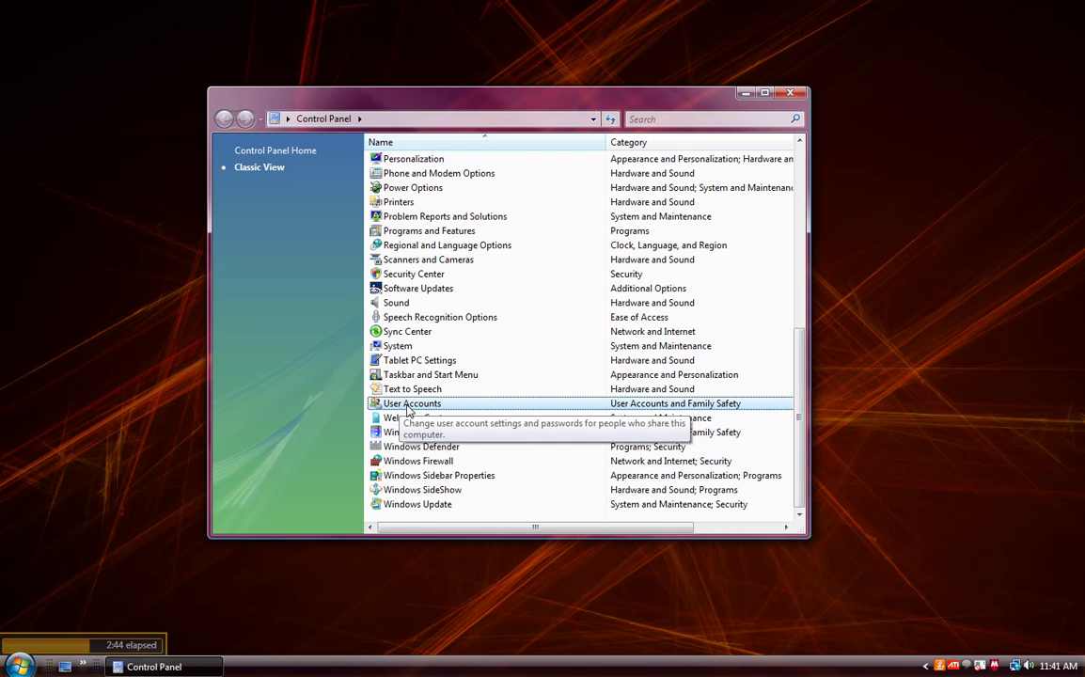
double_click(407, 404)
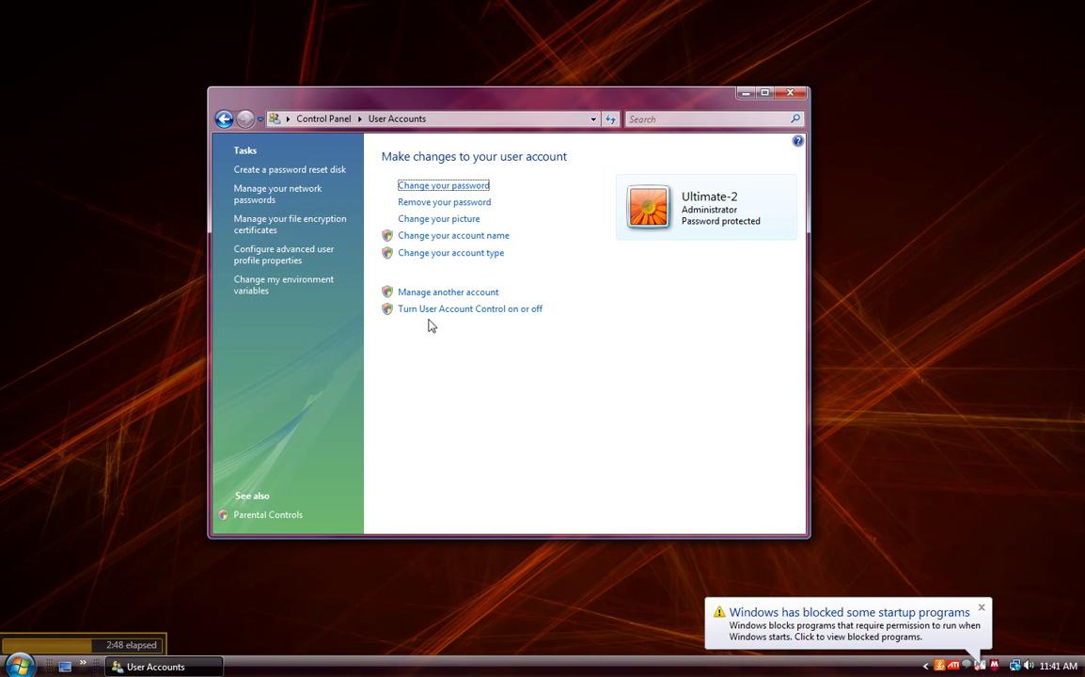
Untick 'Use User Account Control (UAC)' and confirm with OK.
click(522, 311)
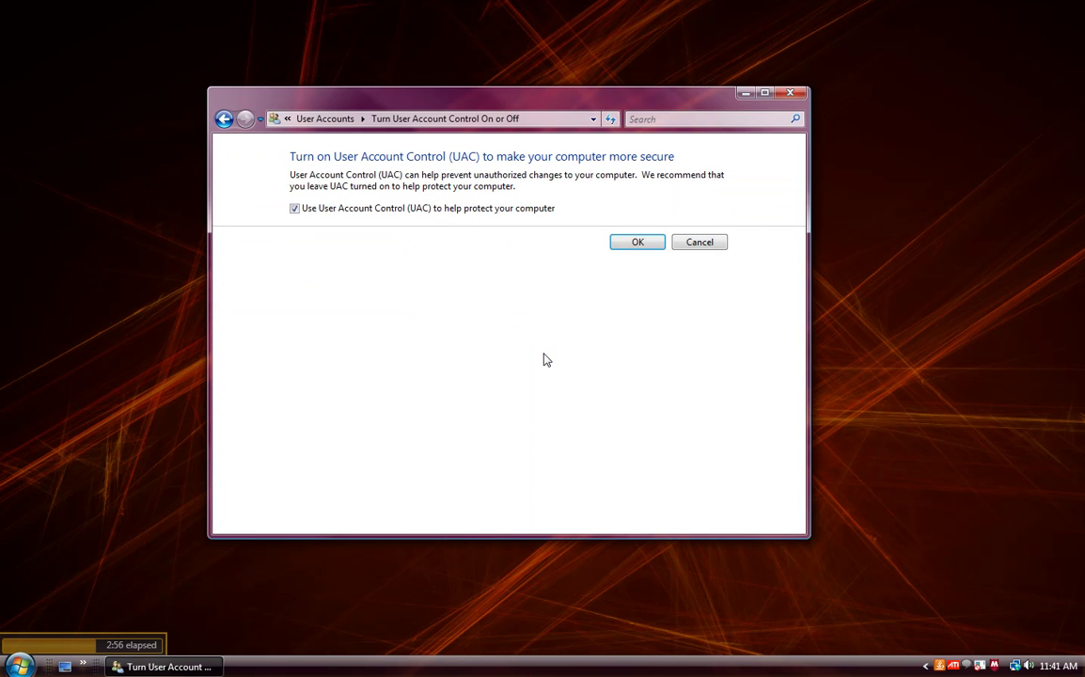
click(295, 209)
click(637, 243)
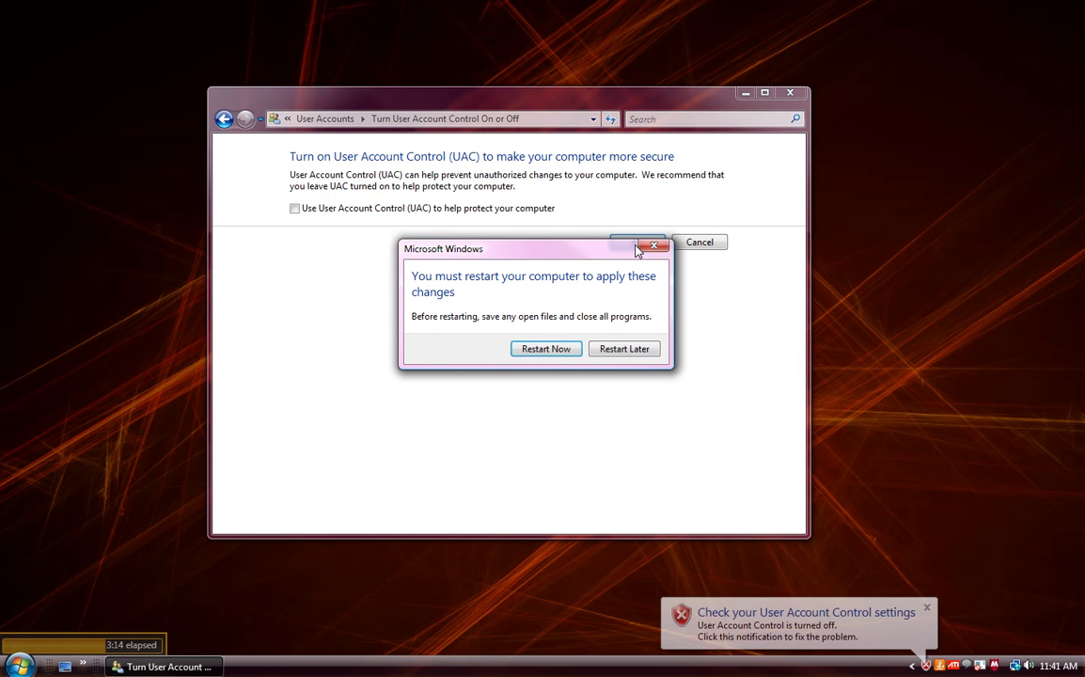